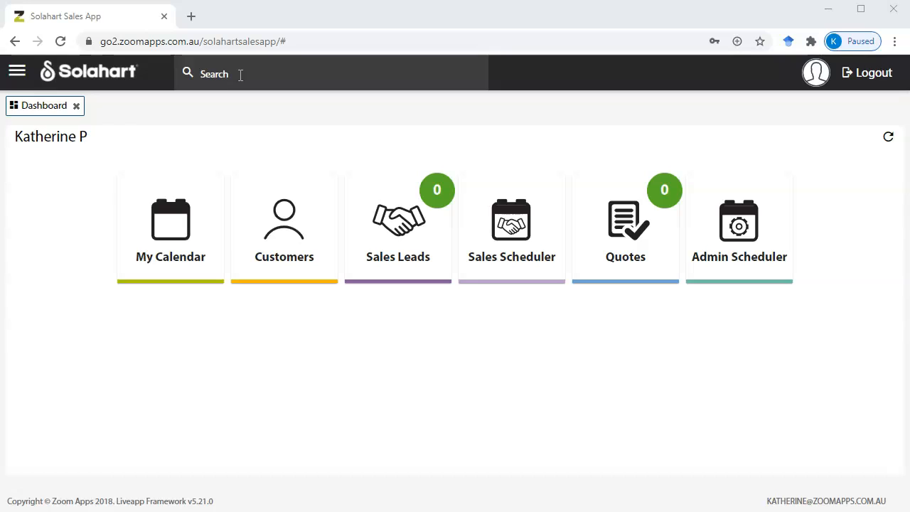
# - Search globally for the customer by name and phone number, then clear the search and open the Customers list
pyautogui.click(240, 76)
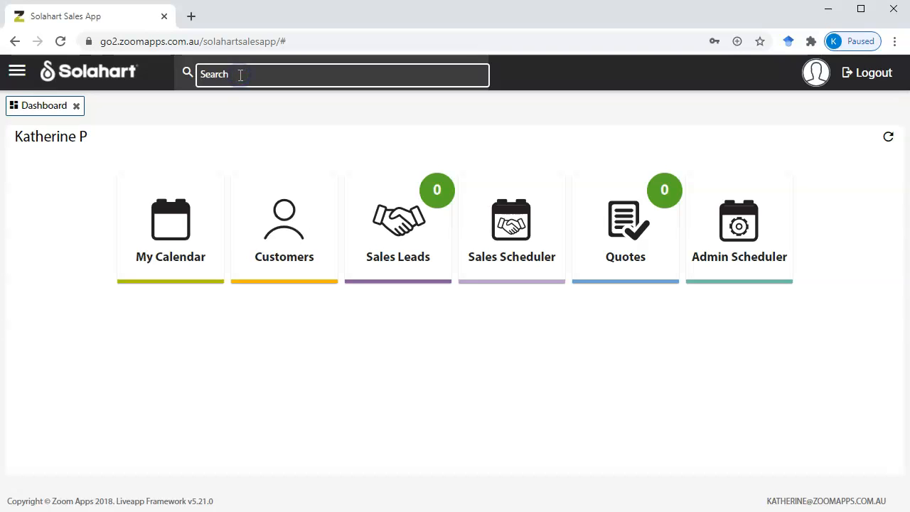
pyautogui.write('Harry')
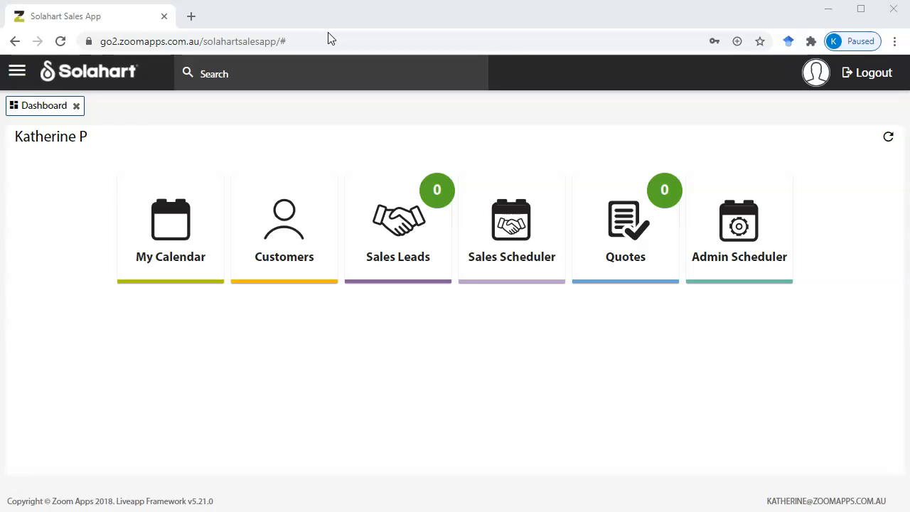
pyautogui.click(215, 77)
pyautogui.write('0444')
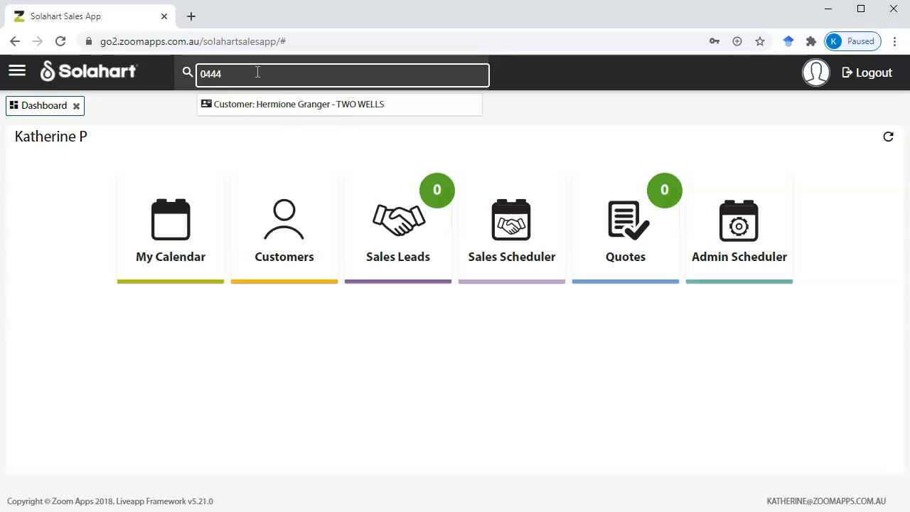
pyautogui.press('BackSpace')
pyautogui.press('BackSpace')
pyautogui.press('BackSpace')
pyautogui.press('BackSpace')
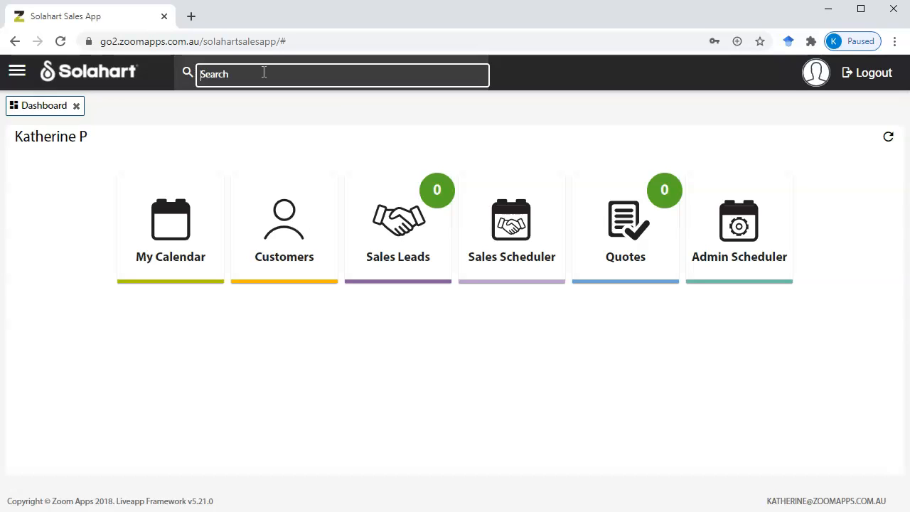
pyautogui.click(41, 111)
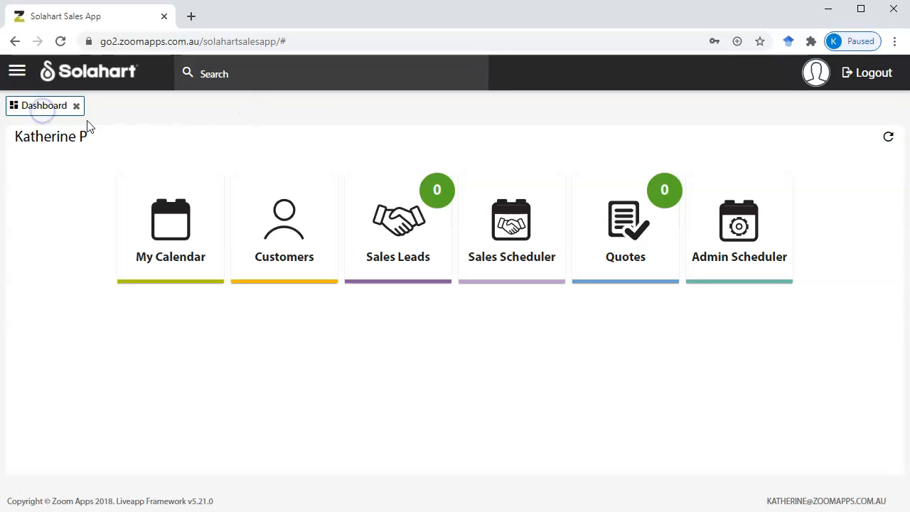
pyautogui.click(303, 258)
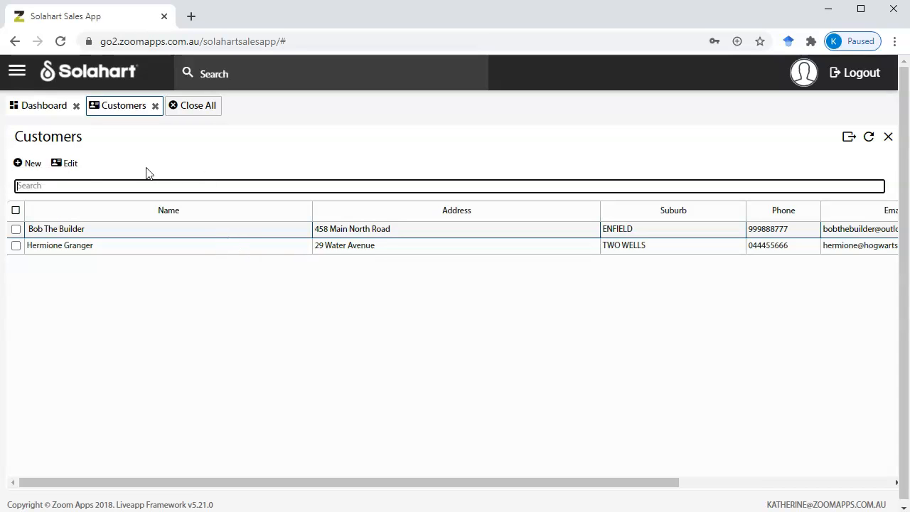
# - Start a new customer record from the Customers toolbar
pyautogui.click(32, 165)
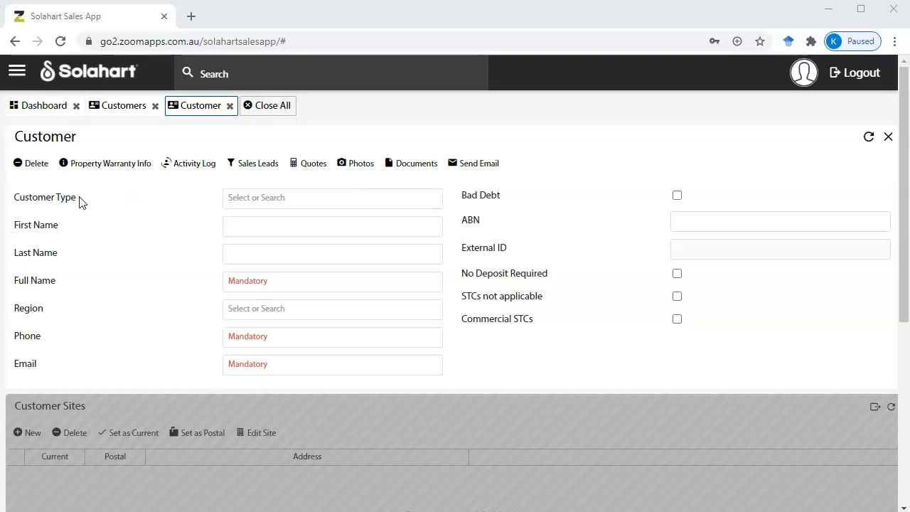
# - Choose Residential from the new customer's Customer Type dropdown
pyautogui.click(275, 202)
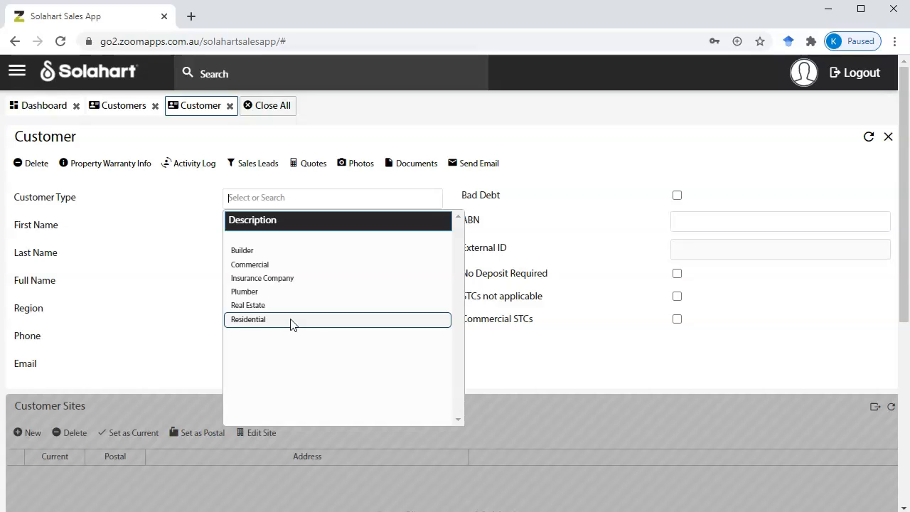
pyautogui.click(291, 321)
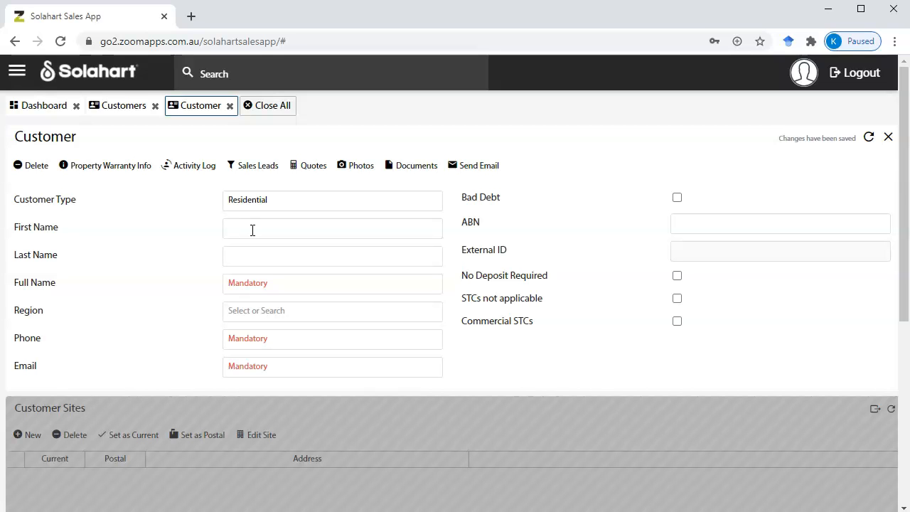
# - Enter the customer's first and last names so Full Name fills, leave Region blank, and add the phone number
pyautogui.write('Harry')
pyautogui.write('Potter')
pyautogui.press('Tab')
pyautogui.moveTo(314, 283); pyautogui.dragTo(221, 282)
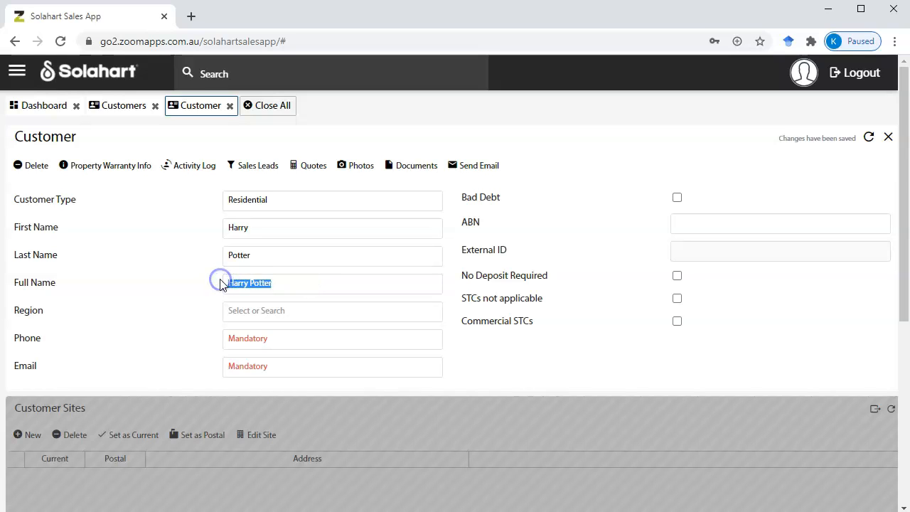
pyautogui.click(302, 286)
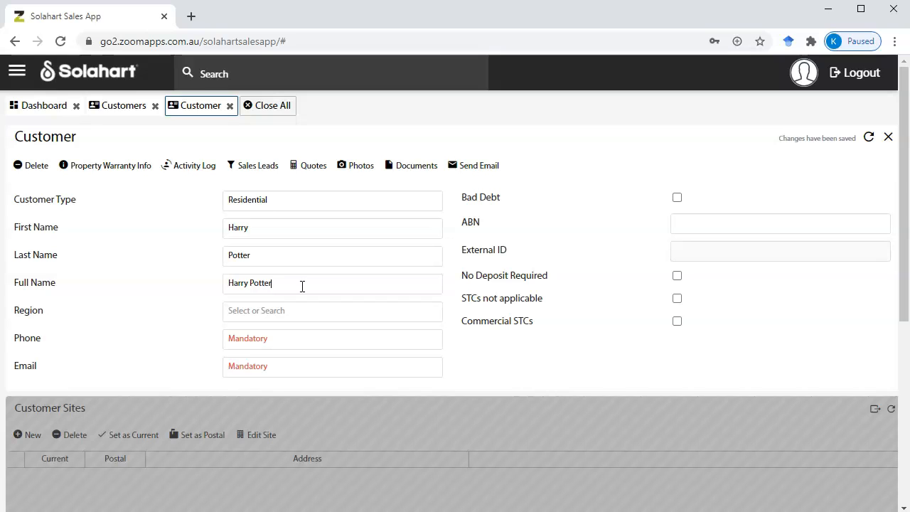
pyautogui.click(305, 310)
pyautogui.click(305, 310)
pyautogui.click(307, 342)
pyautogui.click(306, 342)
# - Enter the customer's email address, dropping the extra .au ending, so the record autosaves
pyautogui.click(268, 367)
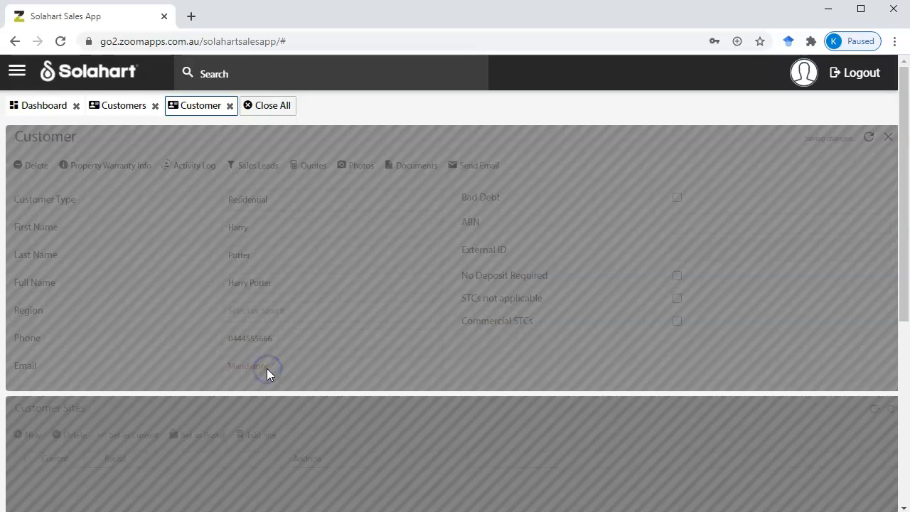
pyautogui.write('harry')
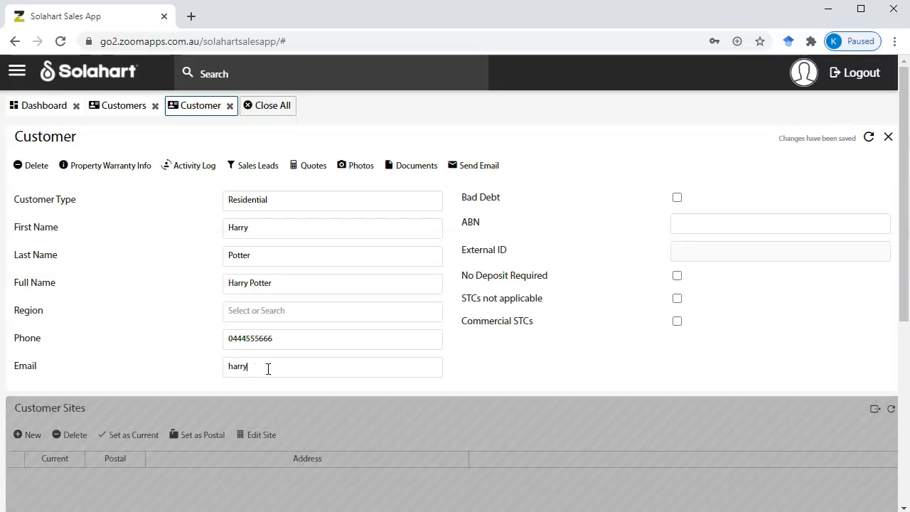
pyautogui.write('@hogwarts.com.au')
pyautogui.press('BackSpace')
pyautogui.press('BackSpace')
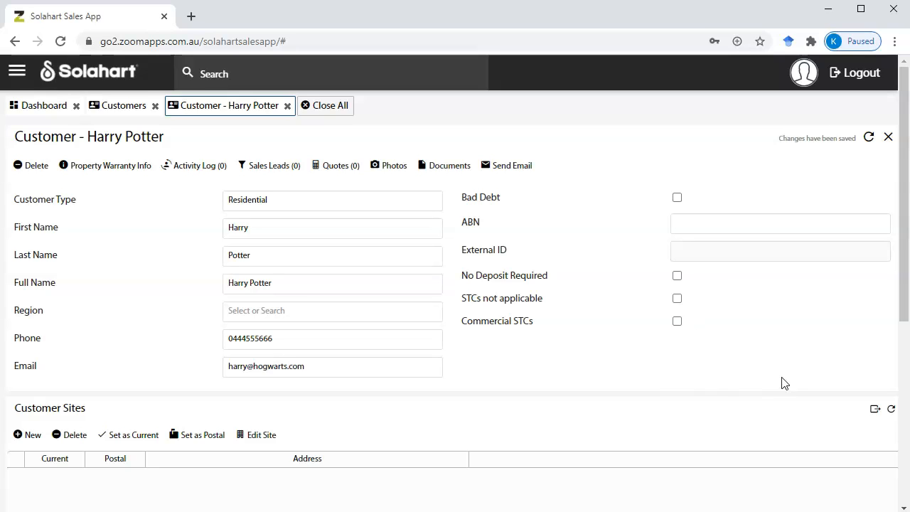
# - Scroll the customer form down to the empty Customer Sites list and Second Contact section
pyautogui.moveTo(903, 248); pyautogui.dragTo(903, 380)
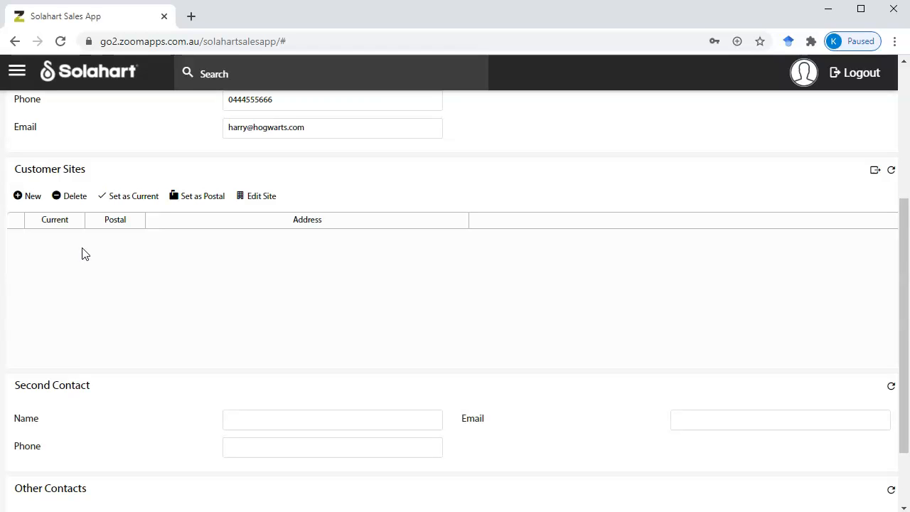
# - Add a new customer site with the street address, suburb, state and postcode filled in
pyautogui.click(31, 196)
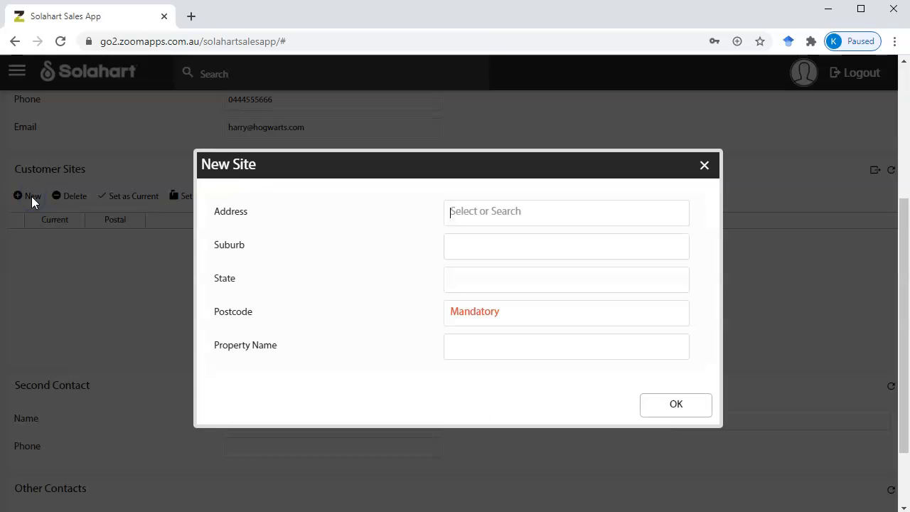
pyautogui.click(489, 215)
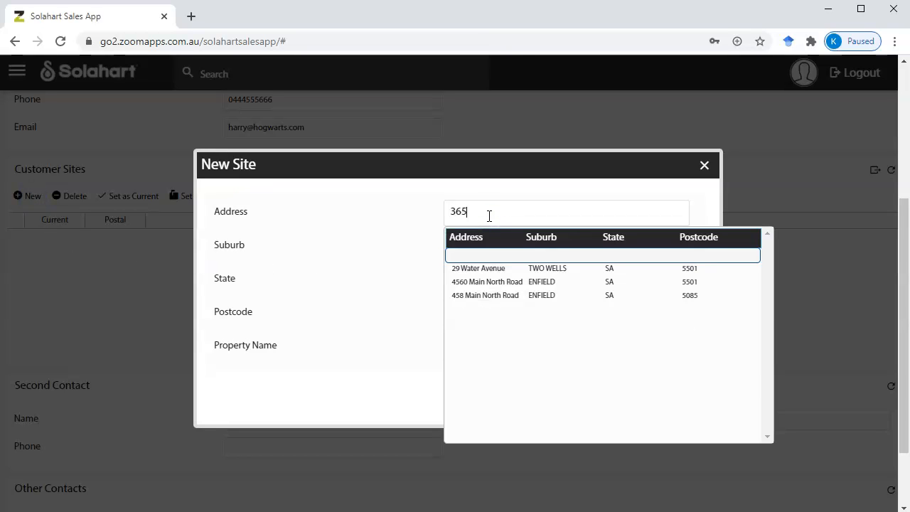
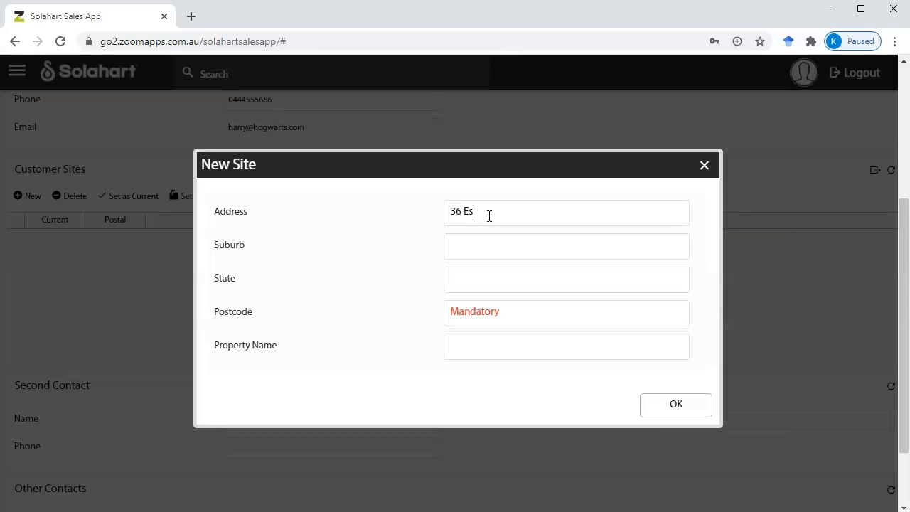
pyautogui.click(495, 243)
pyautogui.write('Semaphore')
pyautogui.click(486, 284)
pyautogui.write('SA')
pyautogui.click(484, 310)
pyautogui.write('5109')
pyautogui.press('Tab')
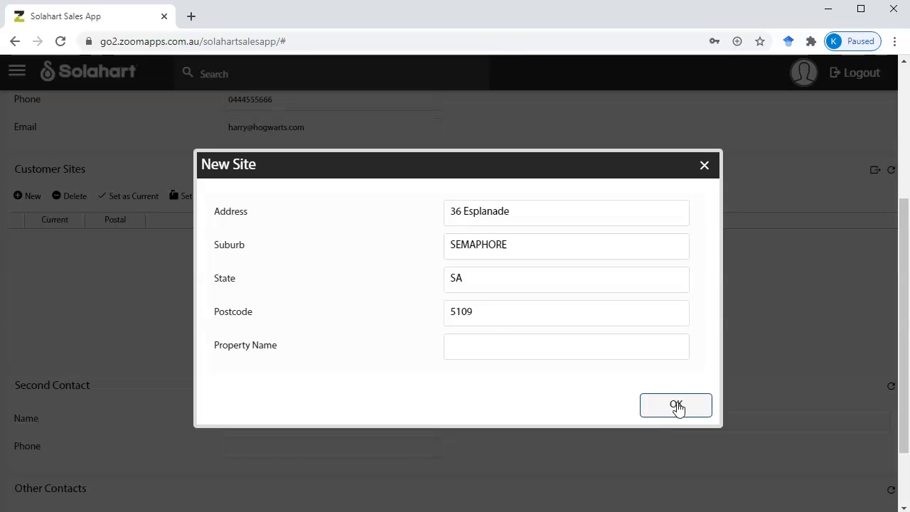
pyautogui.click(676, 405)
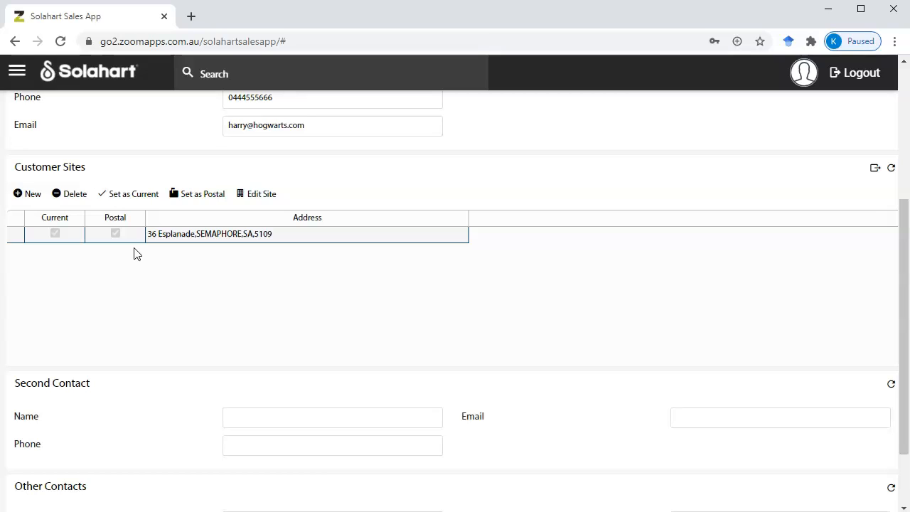
# - Add a second customer site with the PO Box address, suburb, state and postcode
pyautogui.click(32, 198)
pyautogui.click(505, 217)
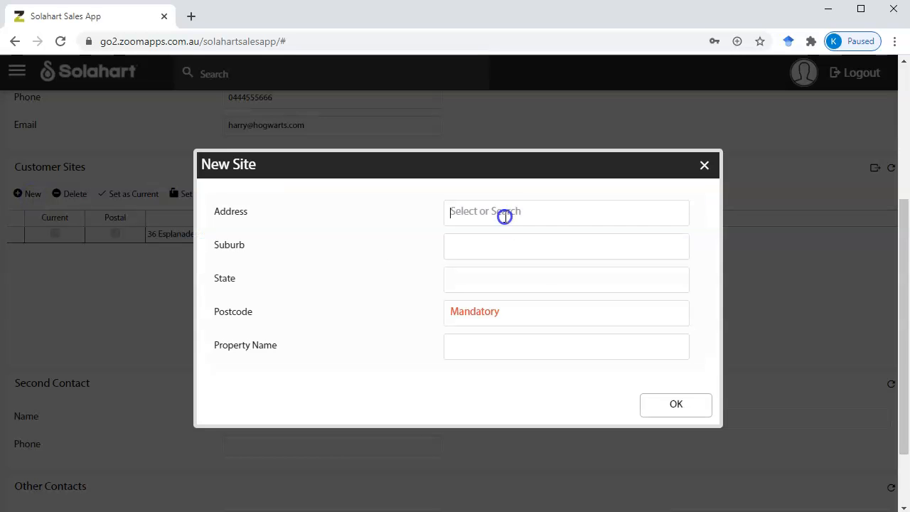
pyautogui.write('PO')
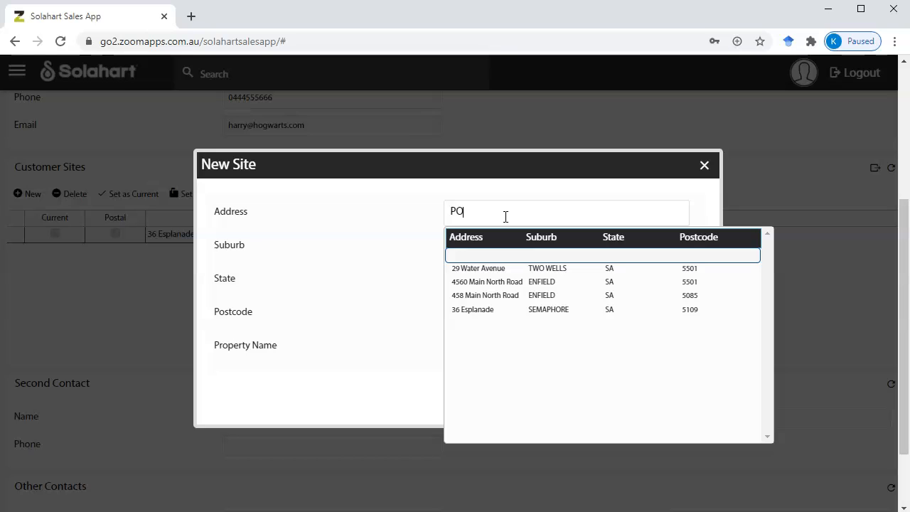
pyautogui.write(' Box')
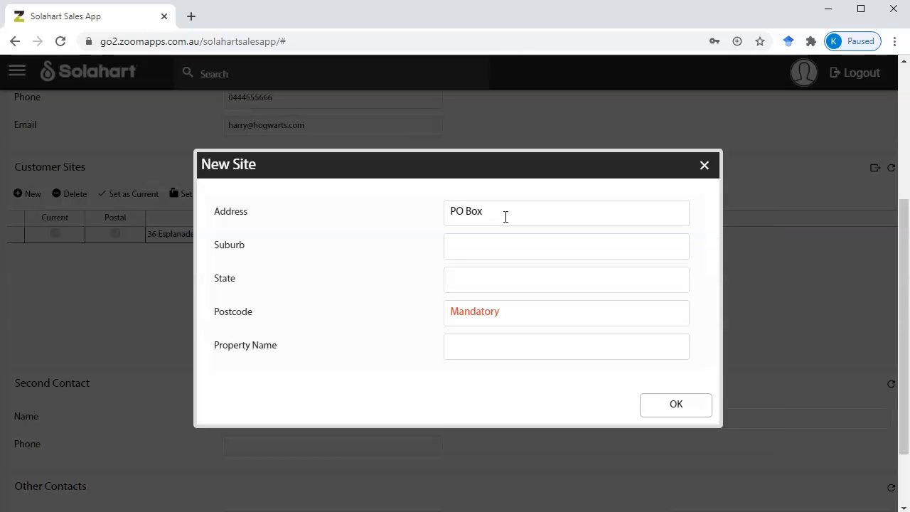
pyautogui.write(' 1')
pyautogui.click(493, 244)
pyautogui.write('Semaphore')
pyautogui.click(482, 283)
pyautogui.write('SA')
pyautogui.click(486, 317)
pyautogui.write('5109')
pyautogui.click(685, 409)
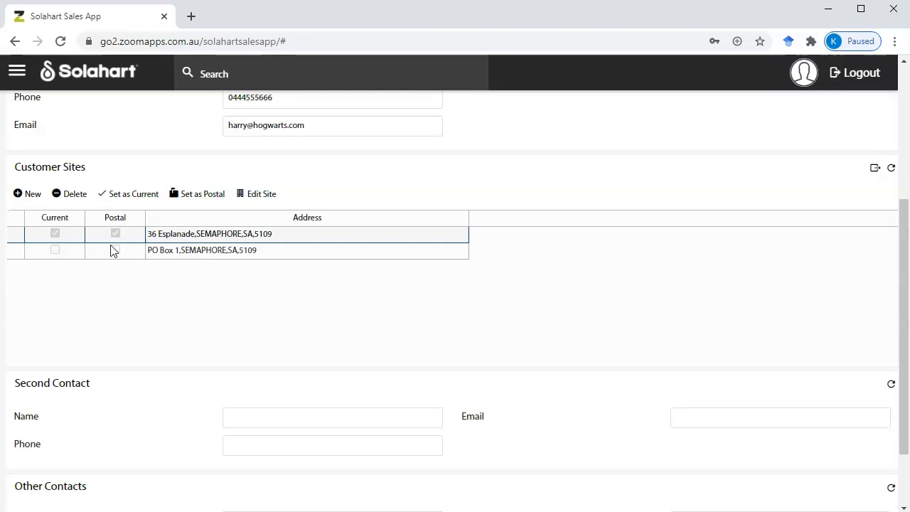
# - Set the PO Box site as the customer's postal address
pyautogui.click(13, 253)
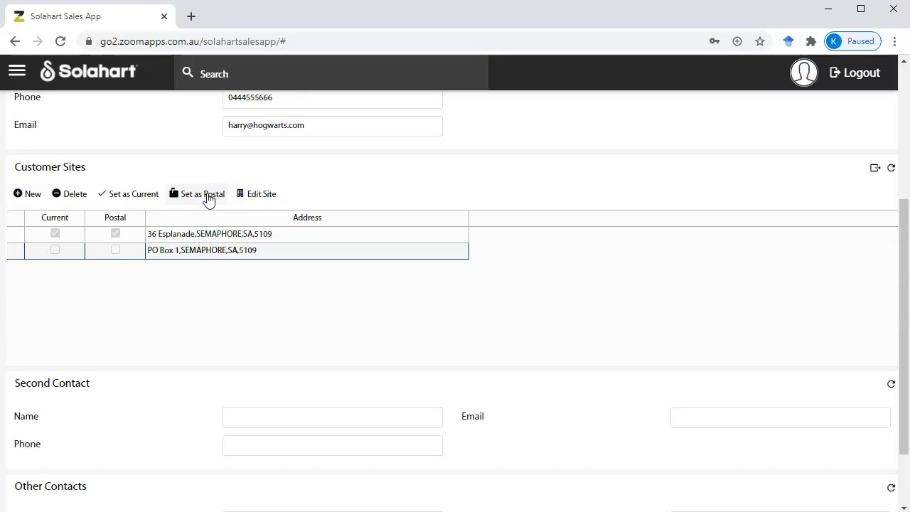
pyautogui.click(204, 194)
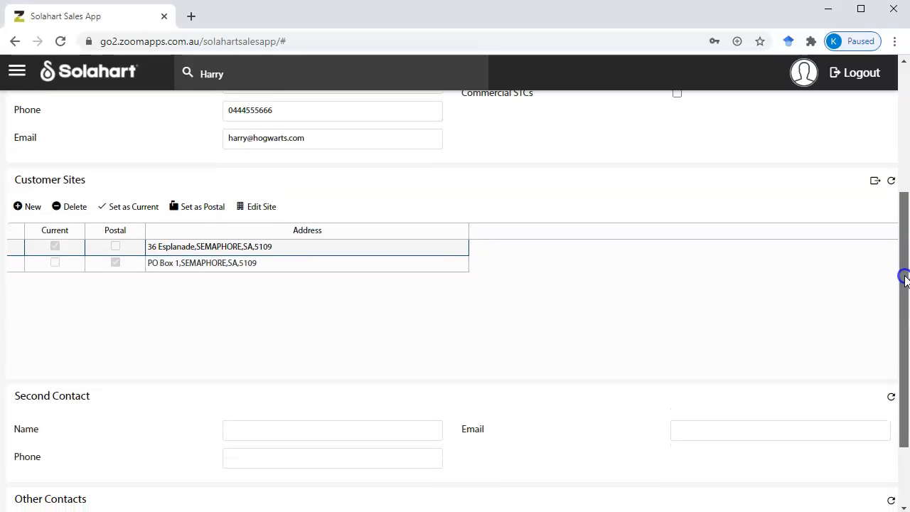
pyautogui.moveTo(903, 275); pyautogui.dragTo(888, 348)
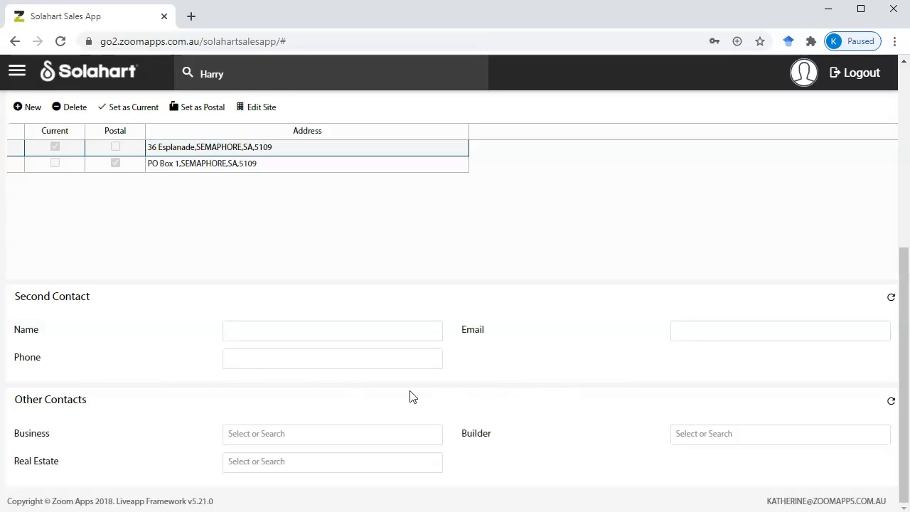
pyautogui.click(247, 333)
pyautogui.write('Ron')
pyautogui.press('Tab')
# - Link the builder contact from the Builder dropdown and scroll to its auto-filled contact details
pyautogui.click(710, 438)
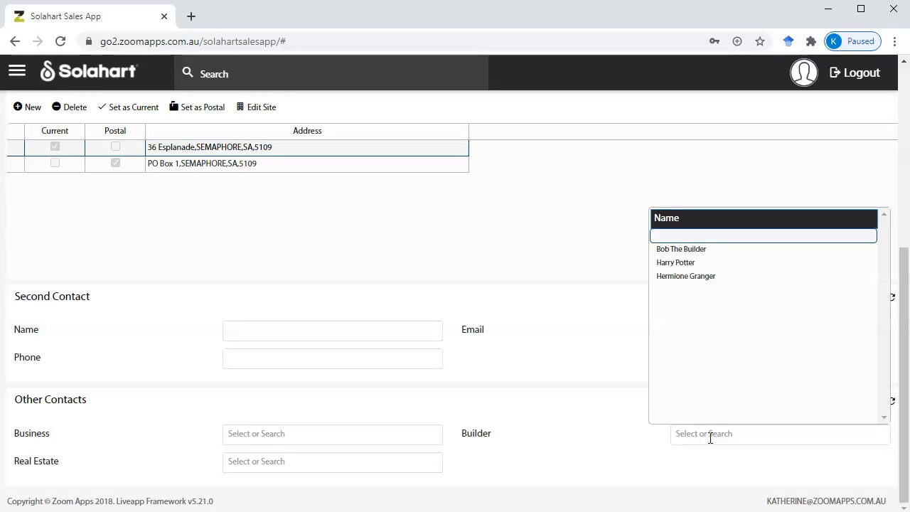
pyautogui.click(682, 248)
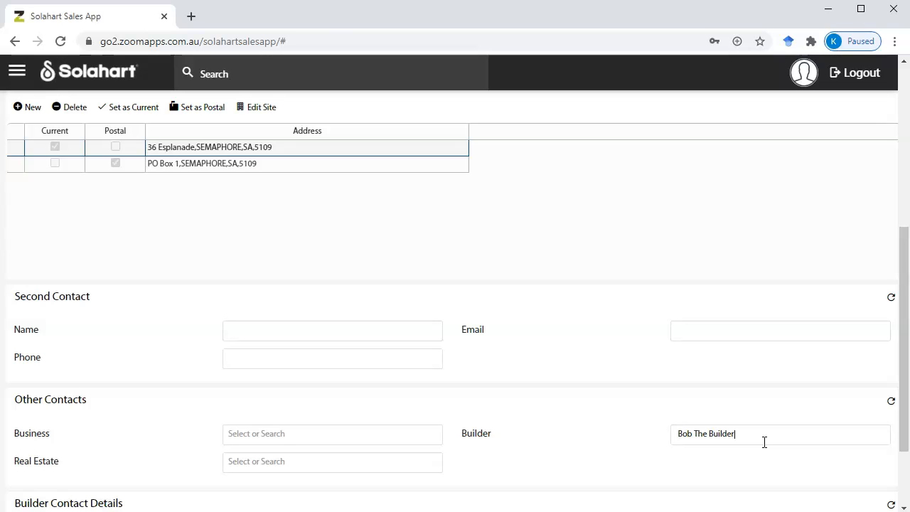
pyautogui.scroll(-2, 775, 430)
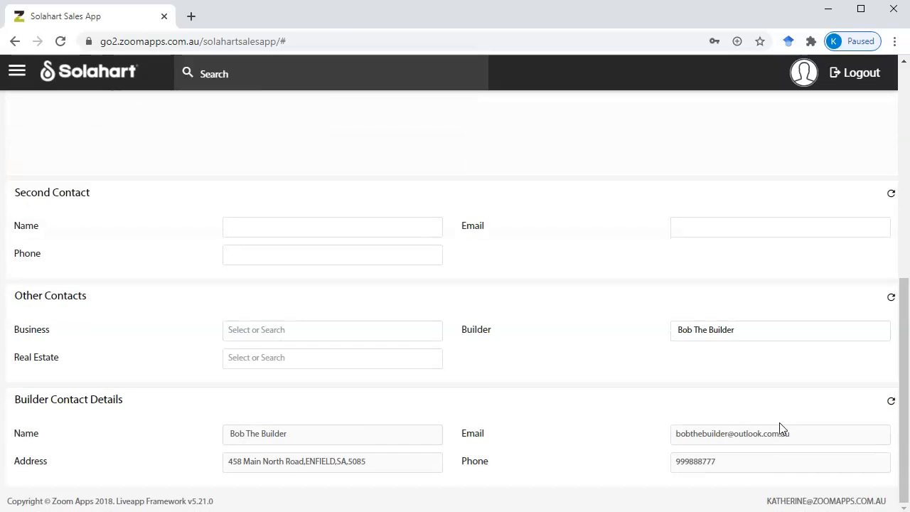